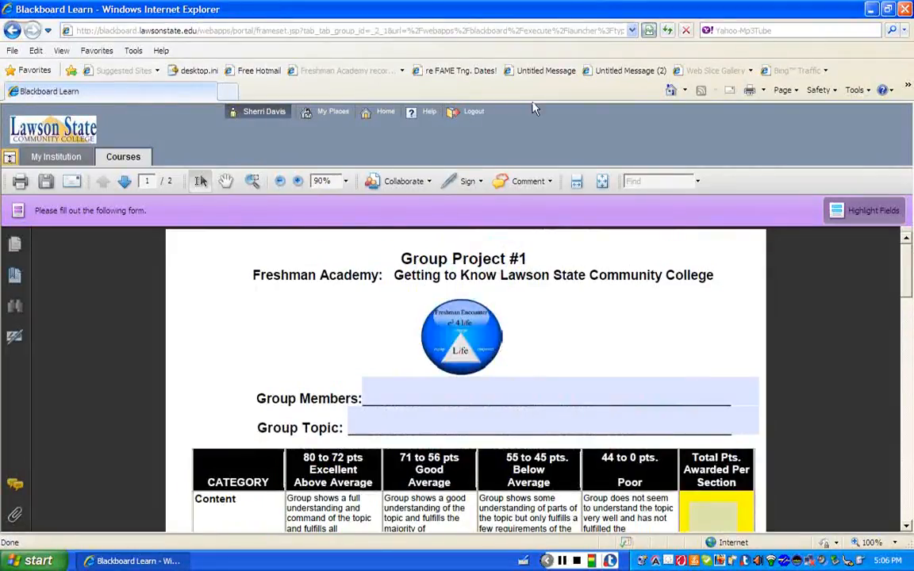
# Leave the Project #1 rubric and review the directions and rubric sections of the FINAL EXAM!!! page
pyautogui.click(12, 31)
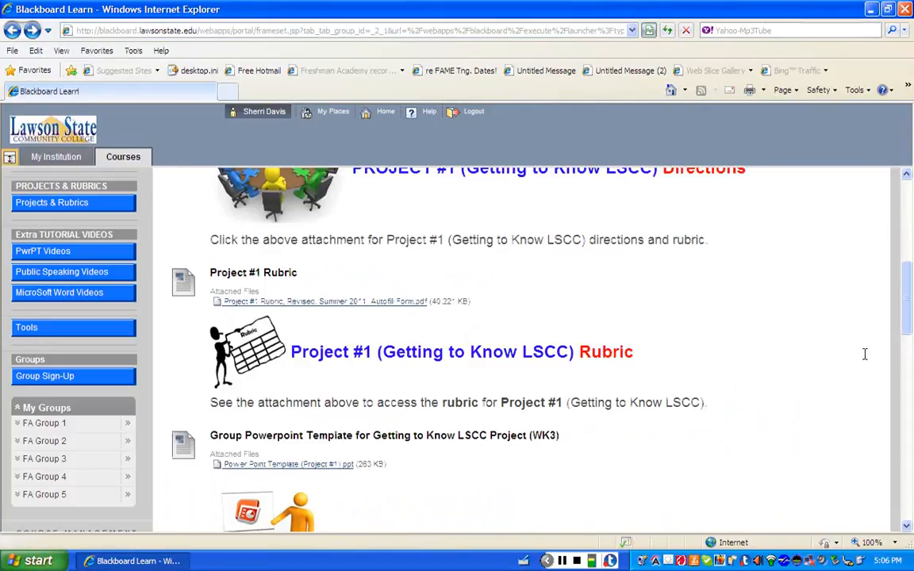
pyautogui.moveTo(907, 326); pyautogui.dragTo(910, 294)
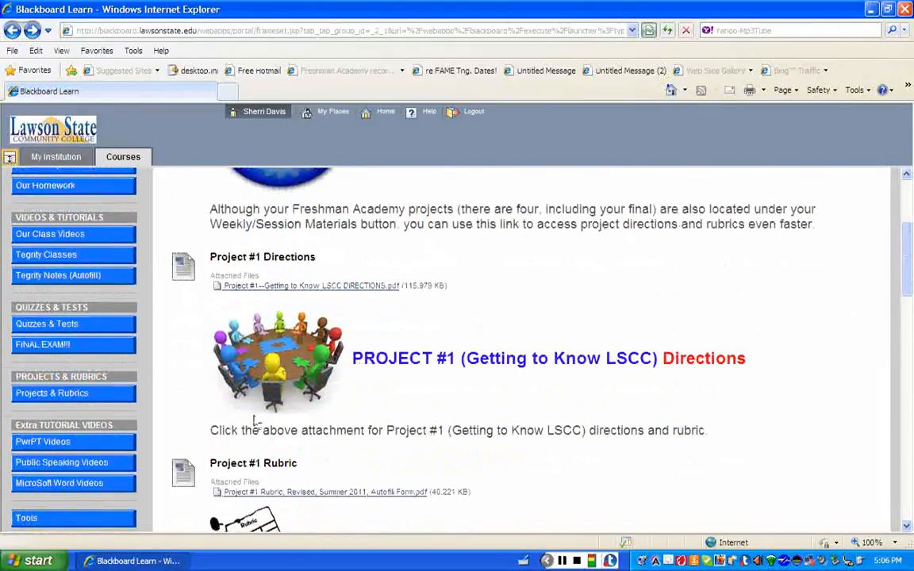
pyautogui.click(77, 346)
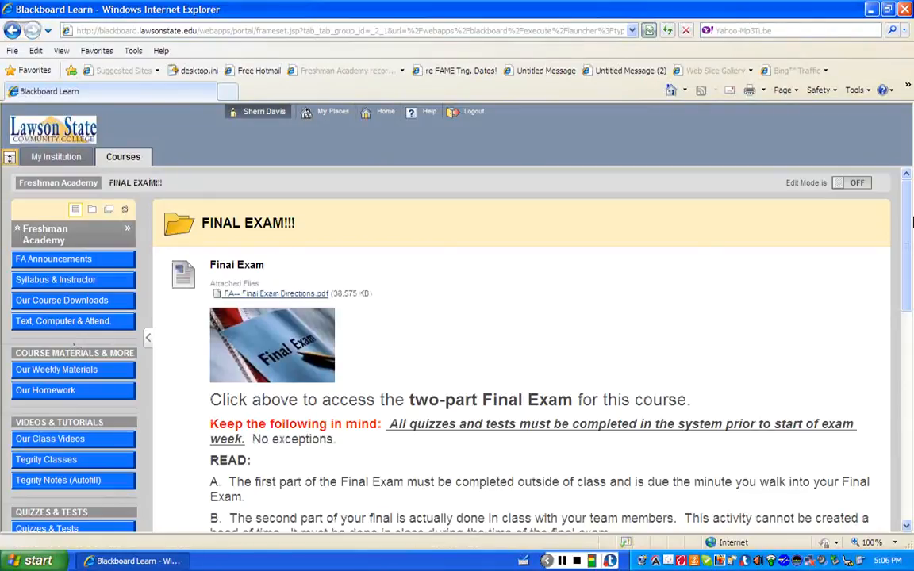
pyautogui.moveTo(913, 222)
pyautogui.mouseDown()
pyautogui.moveTo(913, 317)
pyautogui.moveTo(913, 238)
pyautogui.mouseUp()
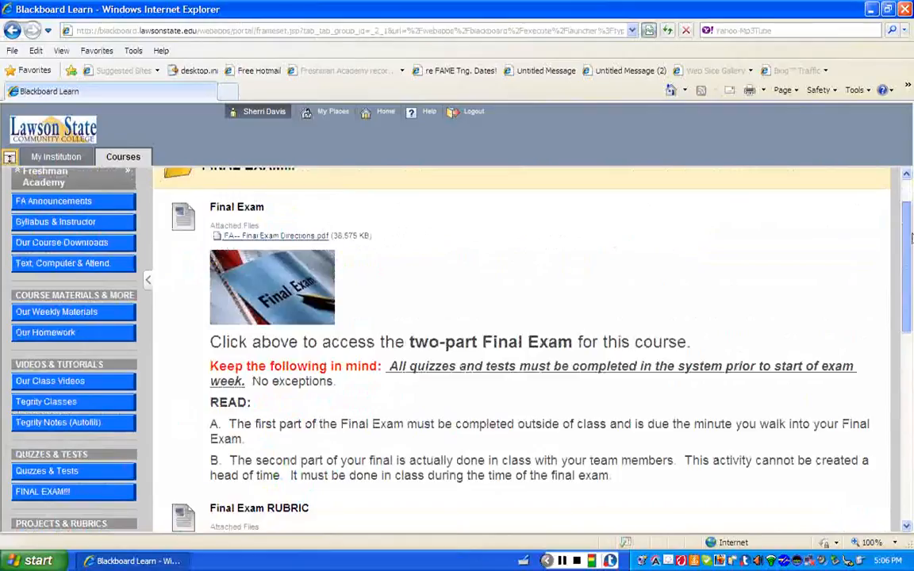
pyautogui.moveTo(913, 239)
pyautogui.mouseDown()
pyautogui.moveTo(907, 209)
pyautogui.moveTo(911, 289)
pyautogui.moveTo(910, 238)
pyautogui.mouseUp()
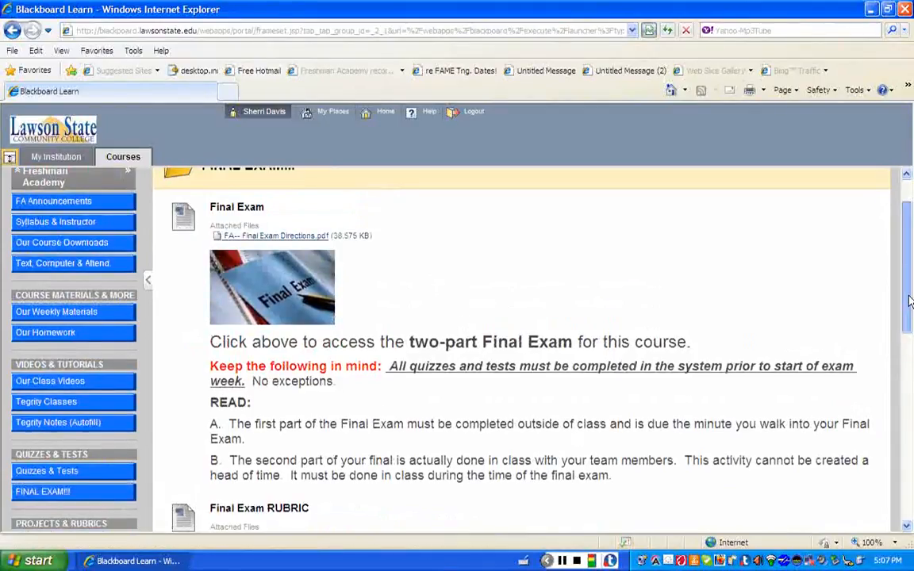
pyautogui.moveTo(910, 302); pyautogui.dragTo(890, 427)
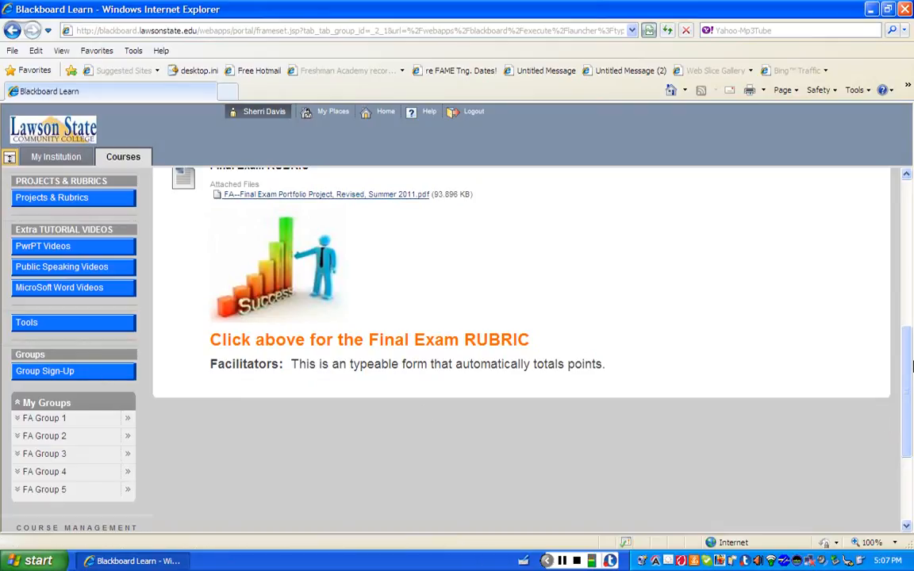
pyautogui.moveTo(909, 364); pyautogui.dragTo(906, 369)
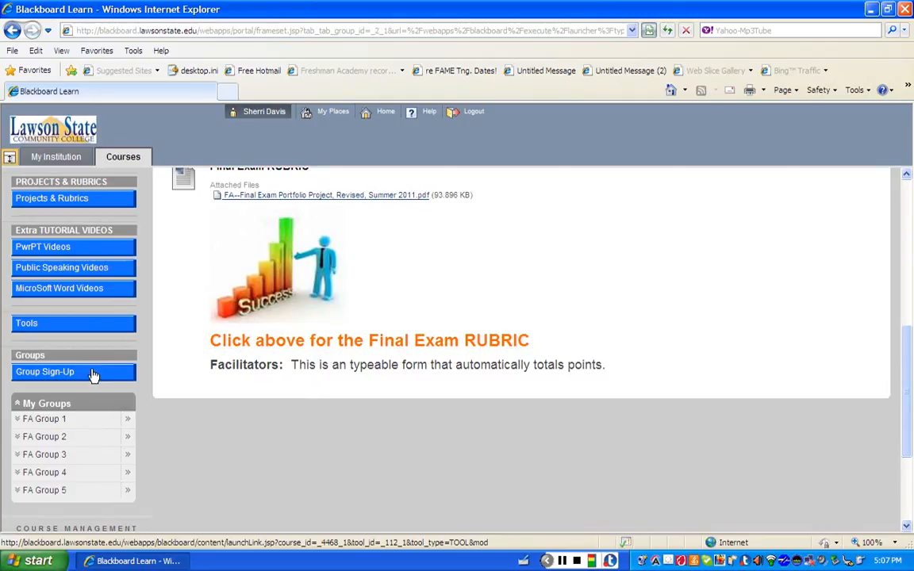
# Open Group Sign-Up, look through the group welcome sections, and expand the tools for FA Group 1
pyautogui.click(92, 373)
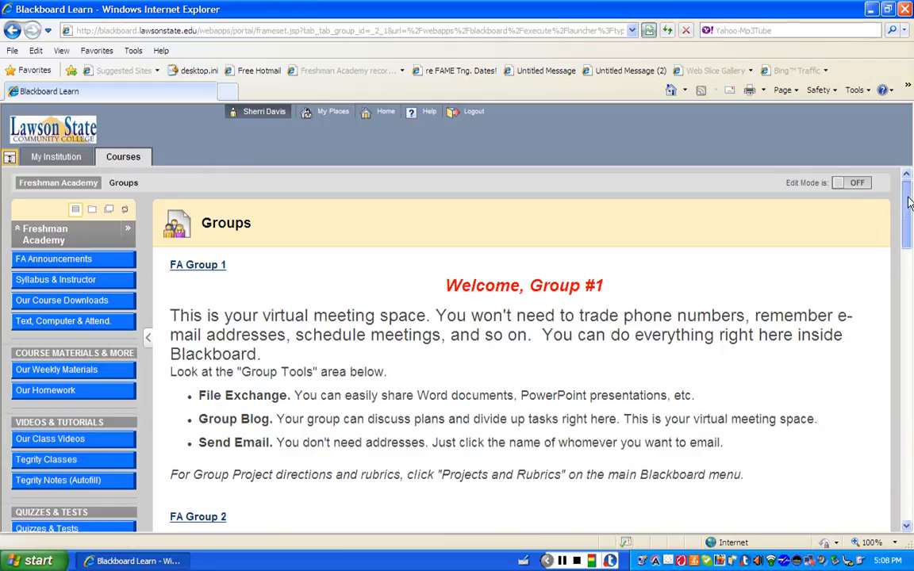
pyautogui.moveTo(909, 202); pyautogui.dragTo(912, 299)
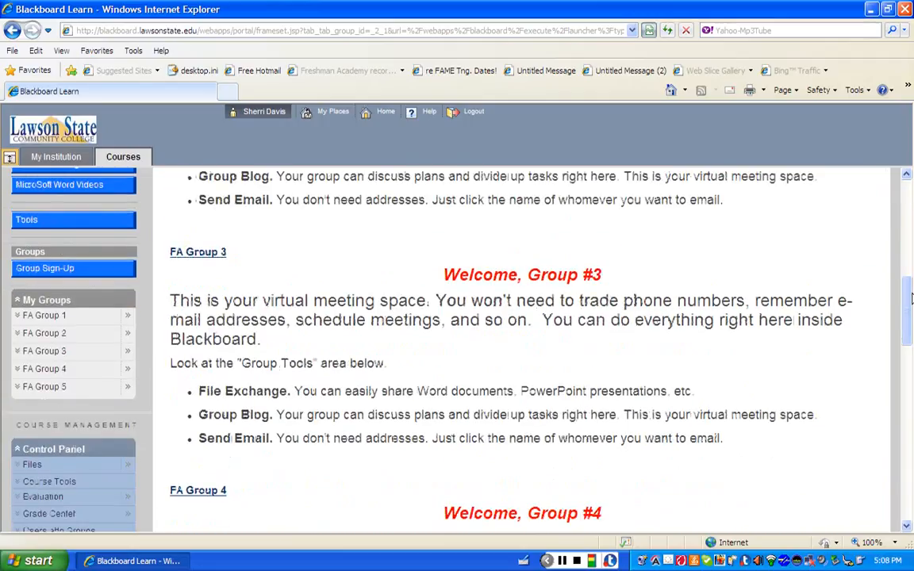
pyautogui.click(50, 318)
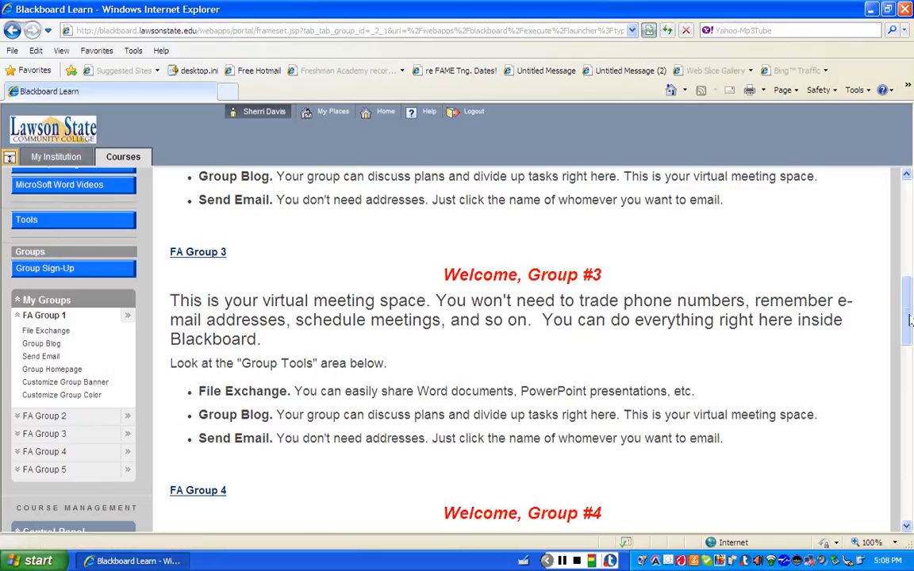
pyautogui.scroll(-3, 910, 339)
pyautogui.moveTo(911, 338); pyautogui.dragTo(911, 317)
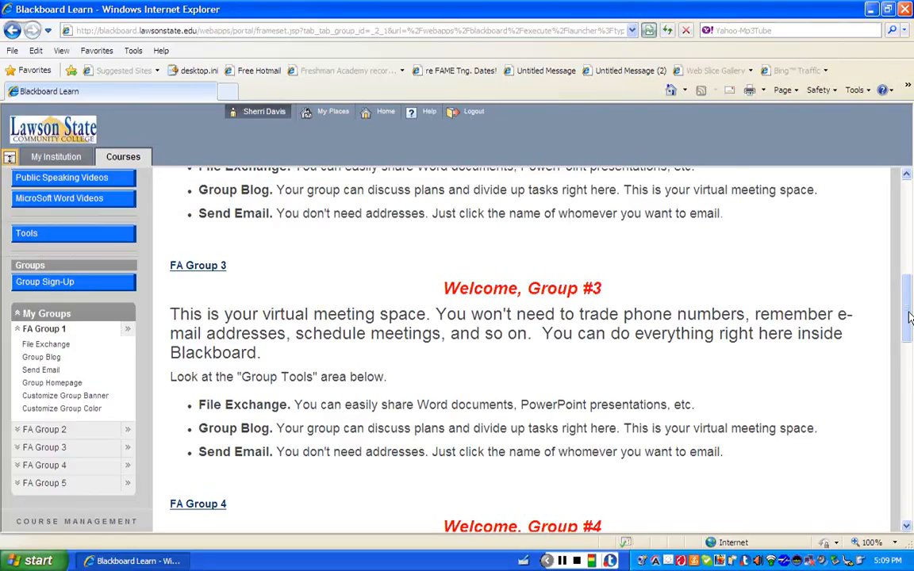
pyautogui.moveTo(909, 318); pyautogui.dragTo(911, 277)
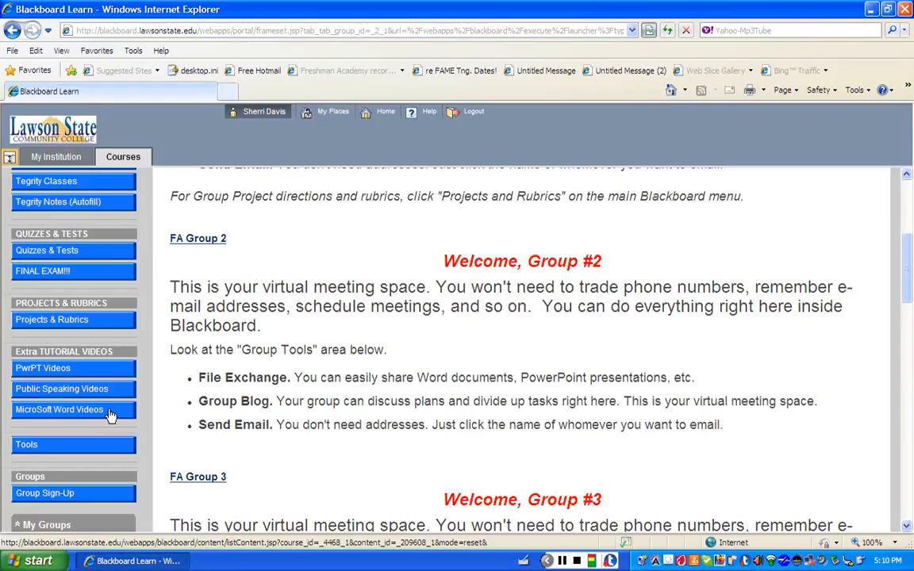
# Open the course's Send Email tool and start a message to selected users
pyautogui.click(46, 447)
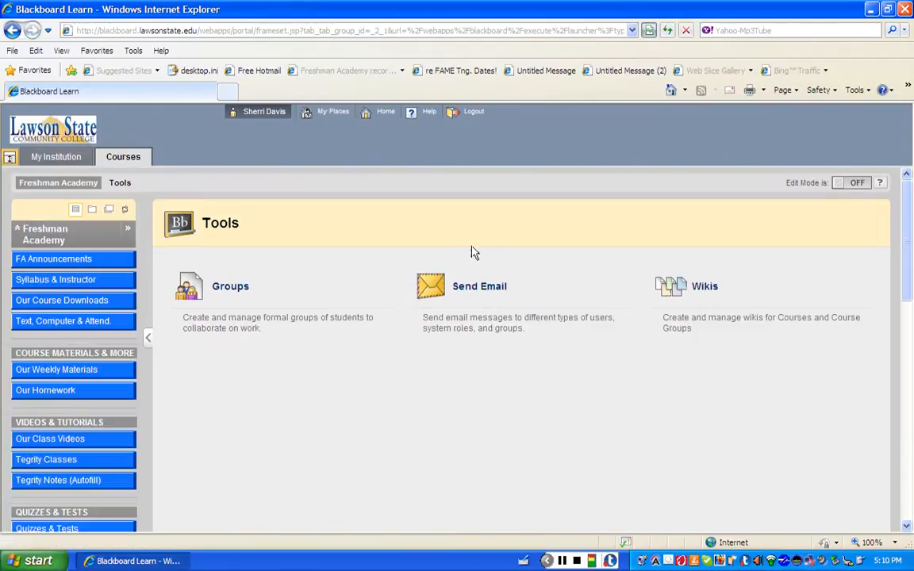
pyautogui.click(479, 289)
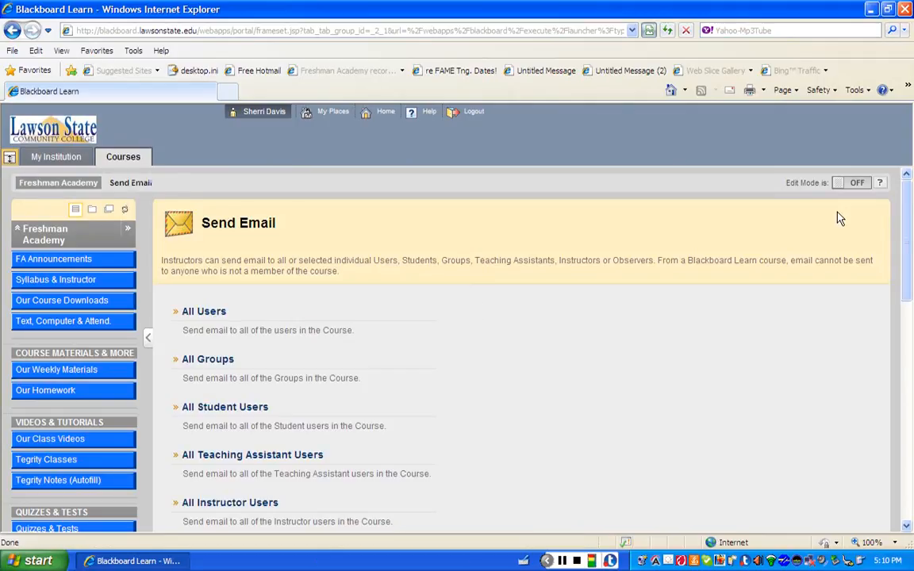
pyautogui.moveTo(909, 193); pyautogui.dragTo(909, 254)
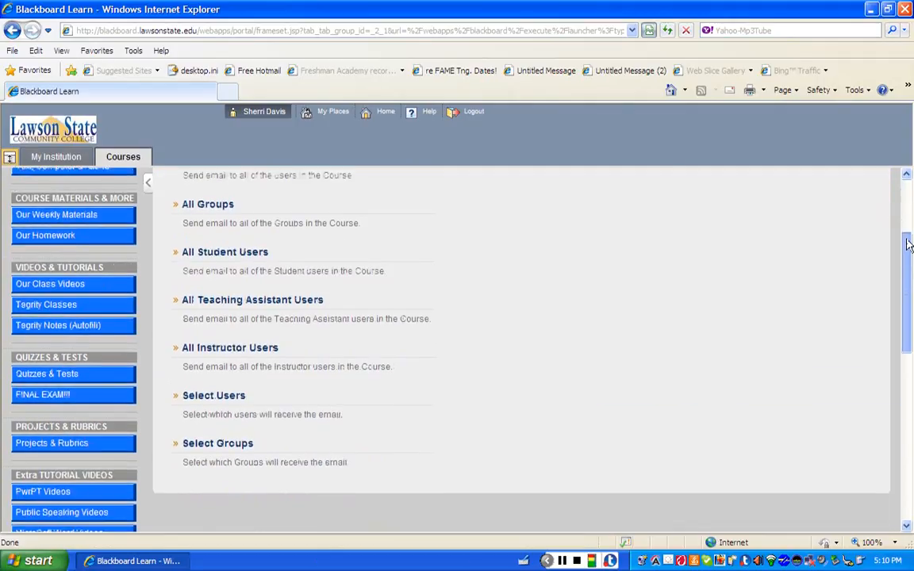
pyautogui.click(224, 396)
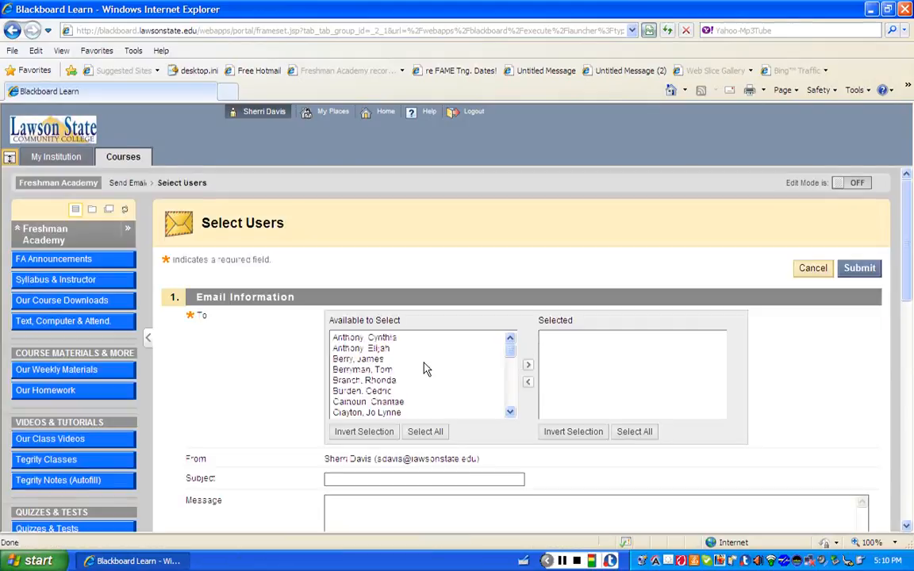
# Add five individual course members from the available users to the email's selected recipients
pyautogui.moveTo(512, 351)
pyautogui.mouseDown()
pyautogui.moveTo(512, 401)
pyautogui.moveTo(515, 351)
pyautogui.mouseUp()
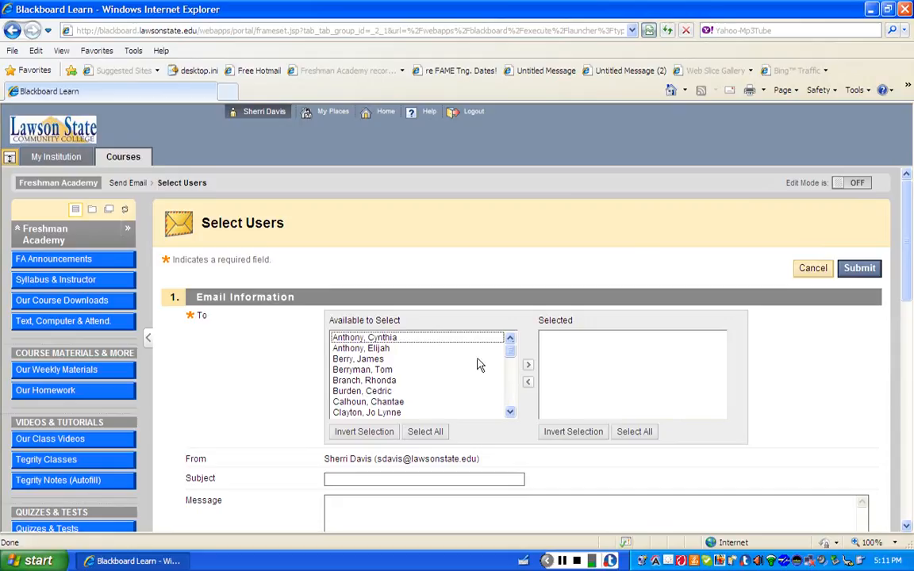
pyautogui.moveTo(510, 357); pyautogui.dragTo(512, 363)
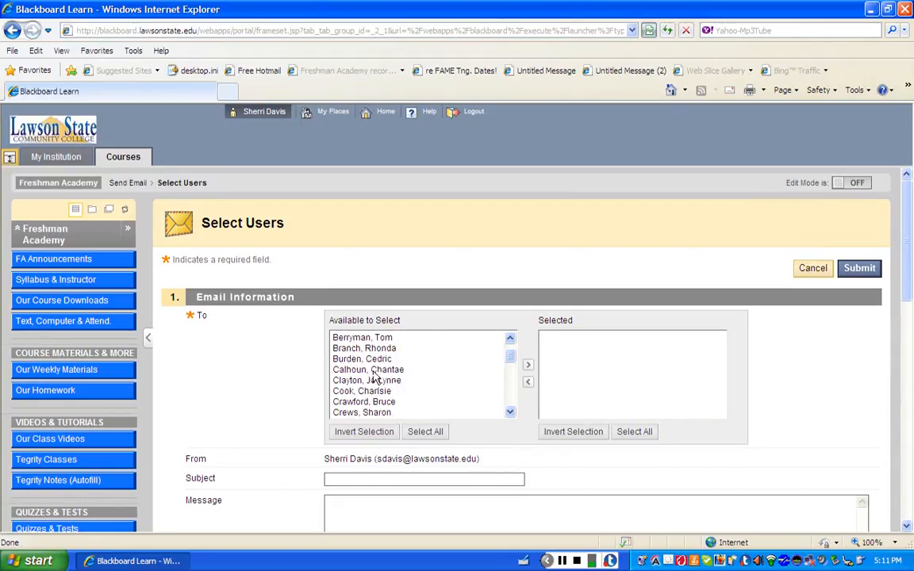
pyautogui.click(384, 370)
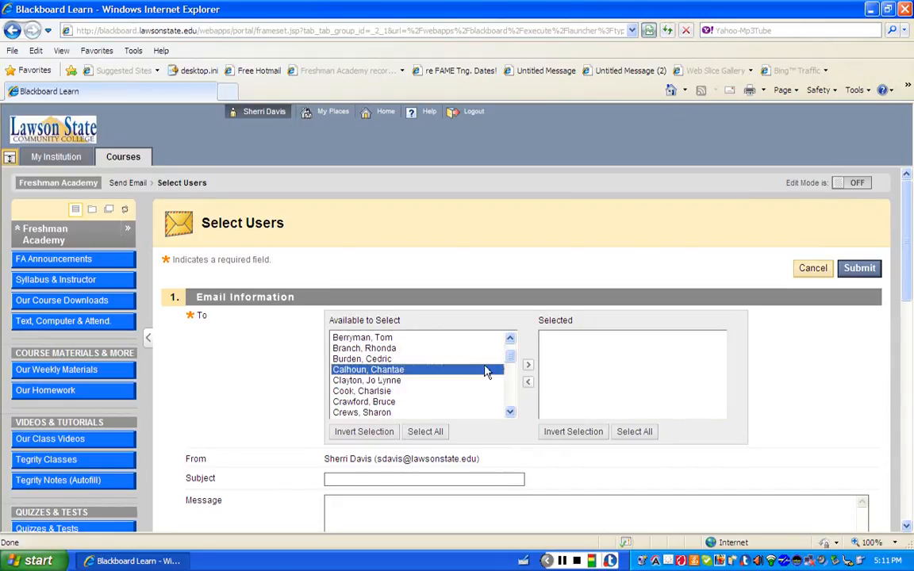
pyautogui.click(528, 365)
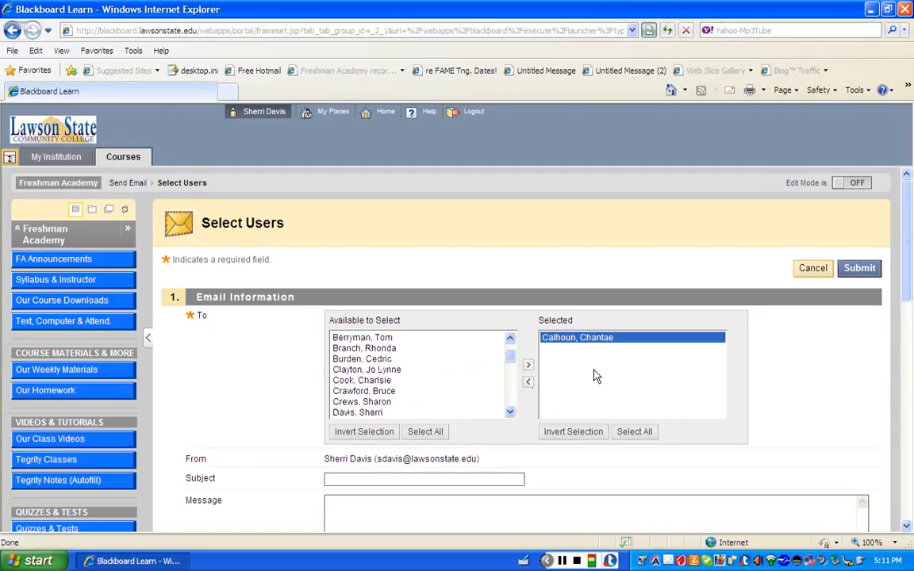
pyautogui.click(379, 350)
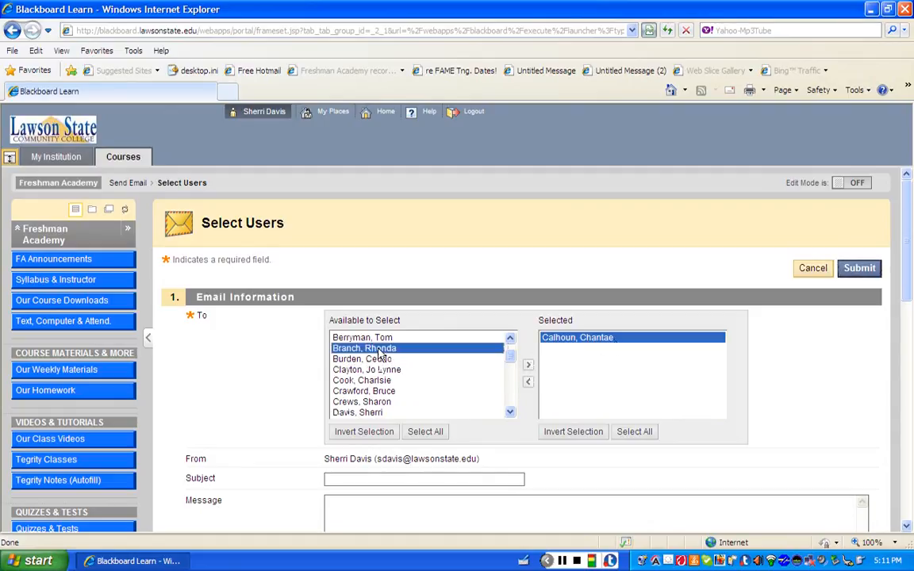
pyautogui.click(528, 366)
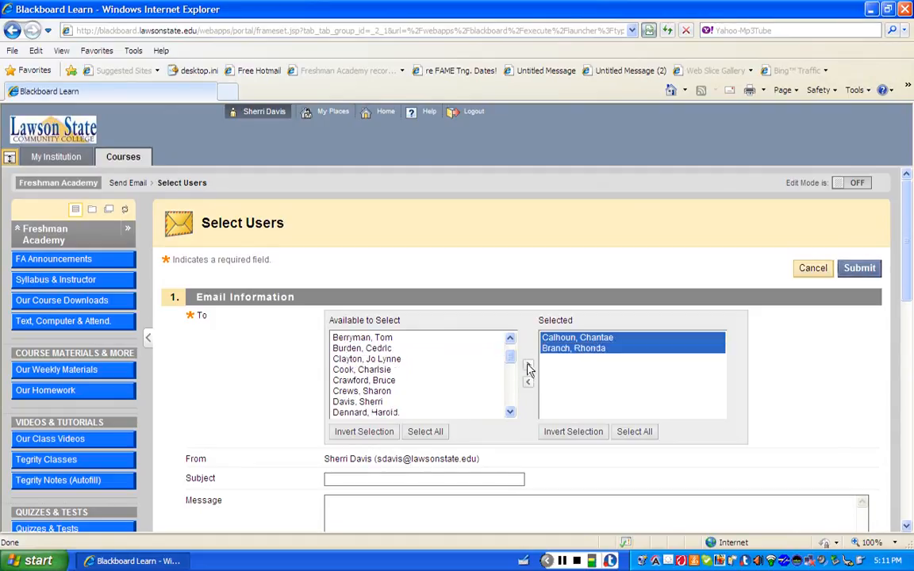
pyautogui.click(393, 360)
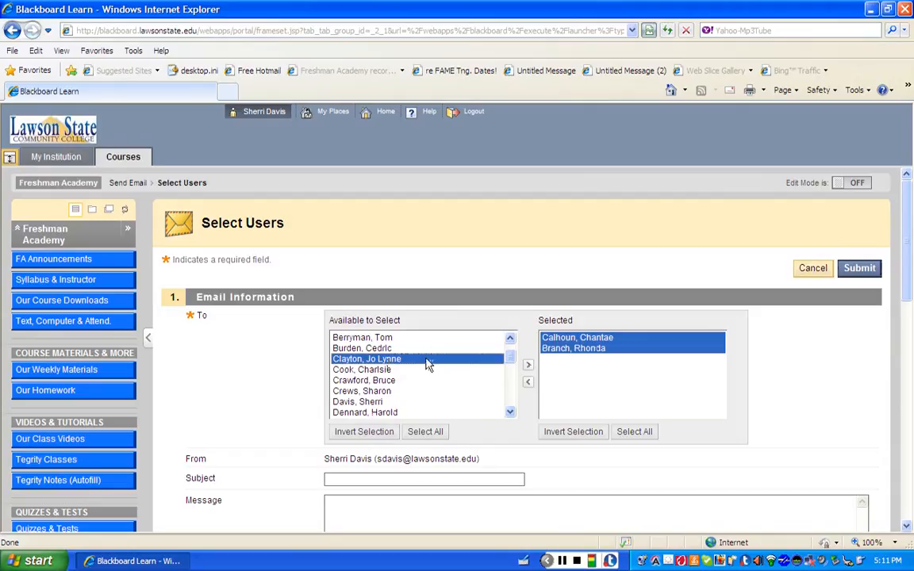
pyautogui.click(529, 366)
pyautogui.click(379, 370)
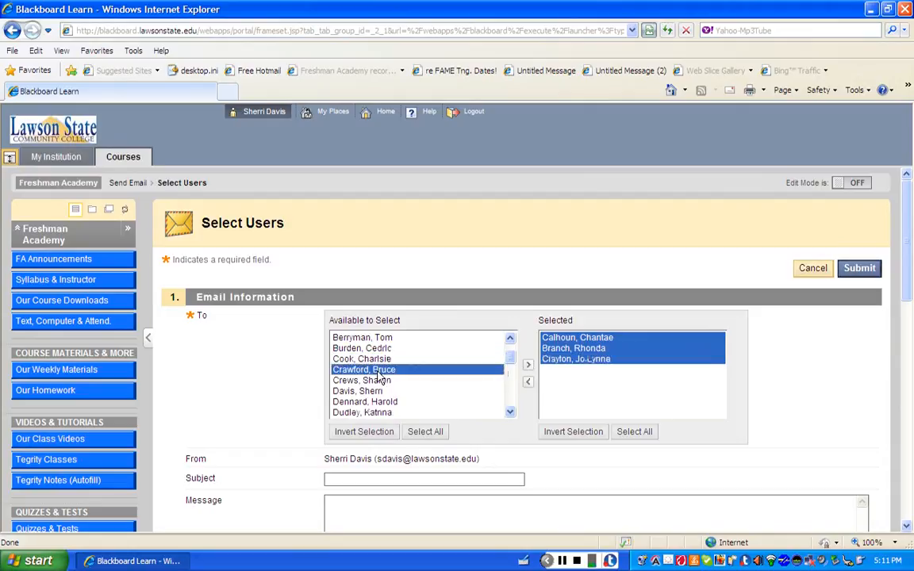
pyautogui.click(528, 366)
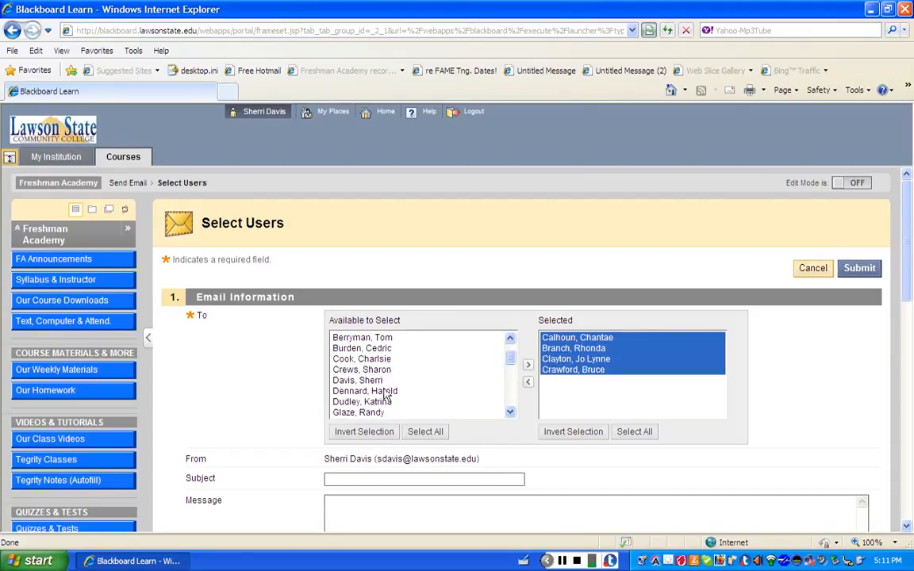
pyautogui.click(380, 381)
pyautogui.click(529, 367)
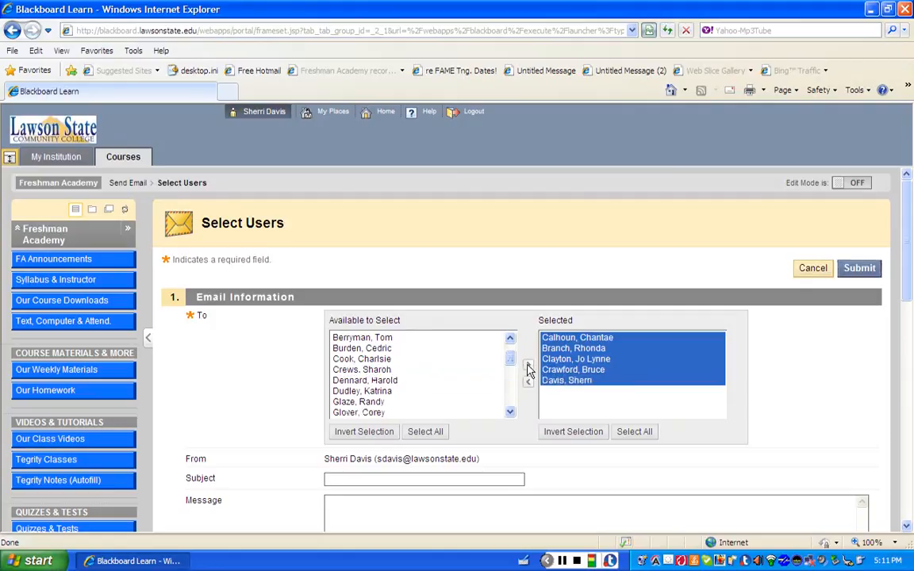
# Enter "Introduction" as the email subject and begin the message body with "Hello," followed by a line break
pyautogui.moveTo(907, 274); pyautogui.dragTo(905, 350)
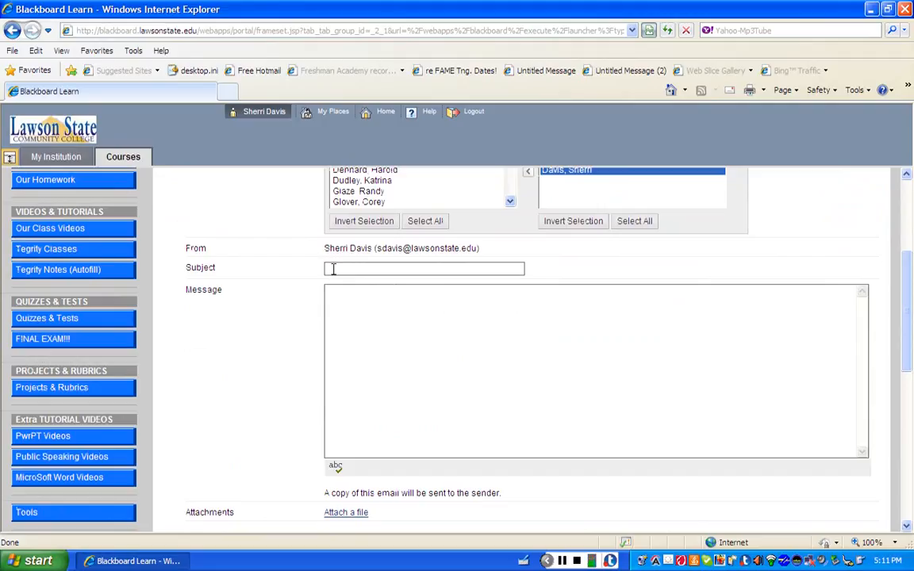
pyautogui.write('Introduction')
pyautogui.click(339, 291)
pyautogui.write('Hello,')
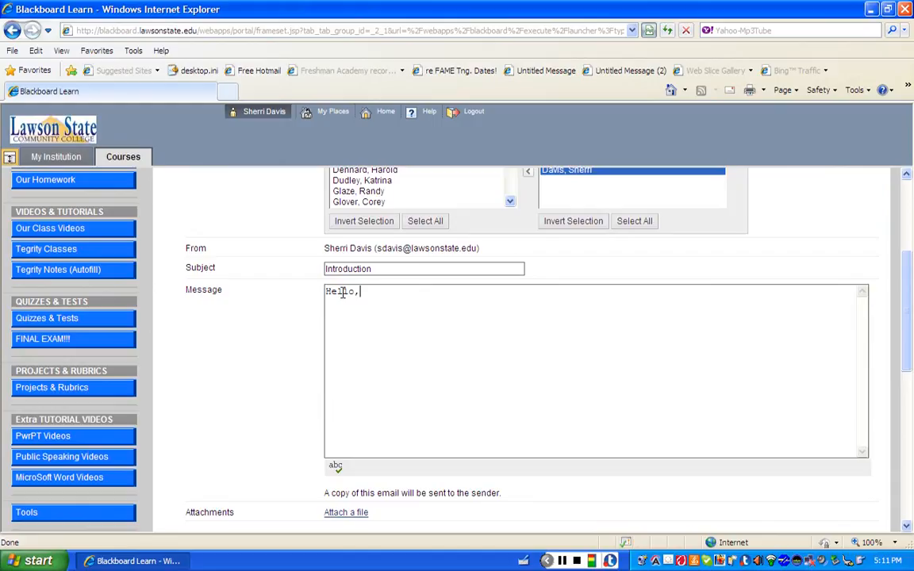
pyautogui.press('Return')
# Attach the Freshman Academy file from My Recent Documents to the email, and cancel the message instead of sending it
pyautogui.scroll(-3, 898, 341)
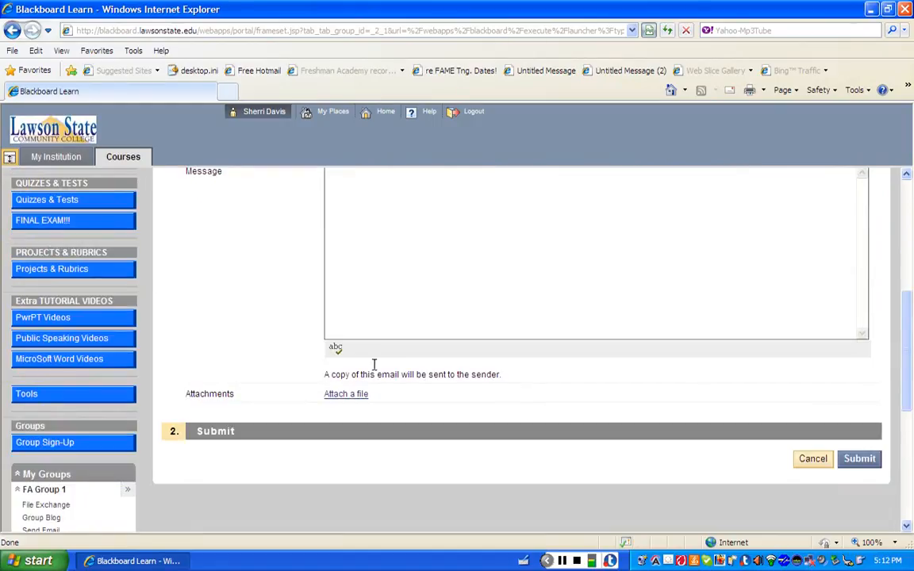
pyautogui.click(346, 396)
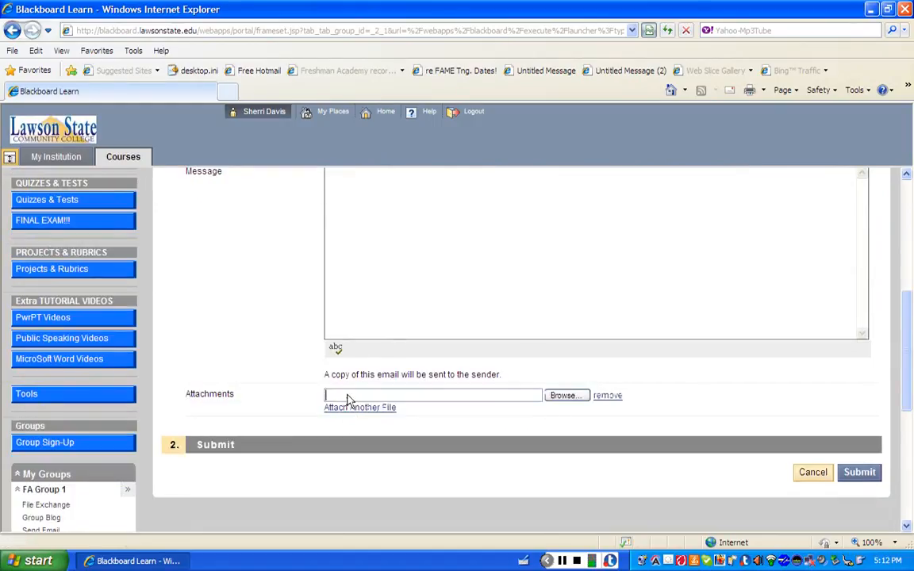
pyautogui.click(562, 396)
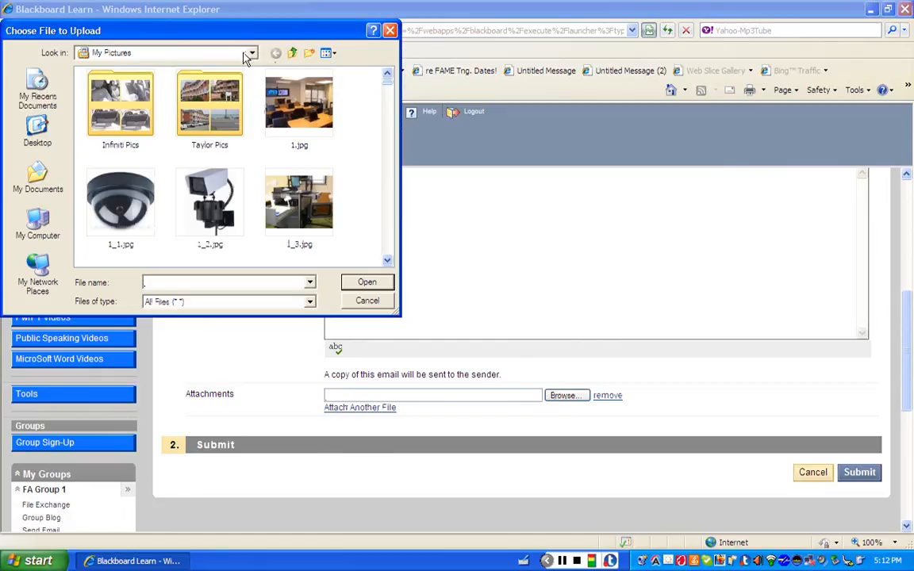
pyautogui.click(250, 54)
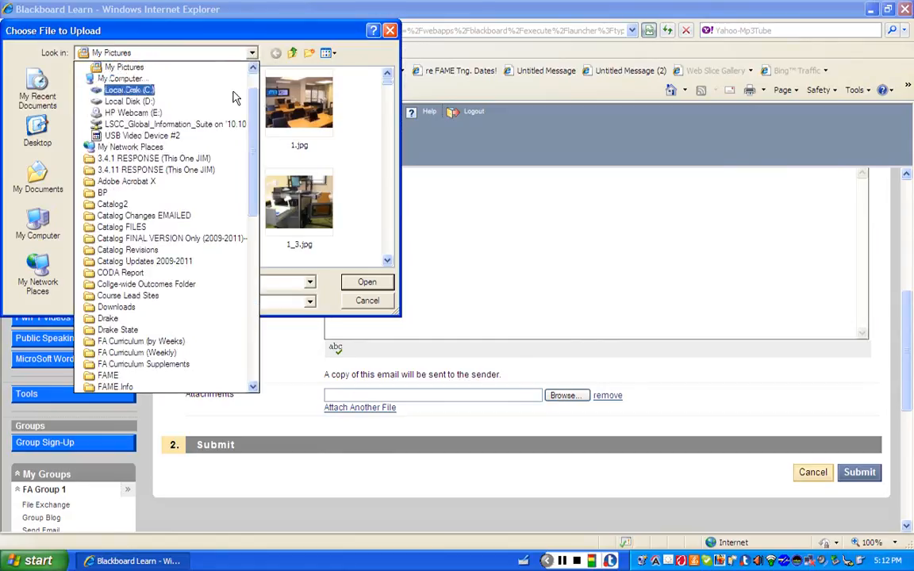
pyautogui.scroll(1, 153, 70)
pyautogui.click(155, 70)
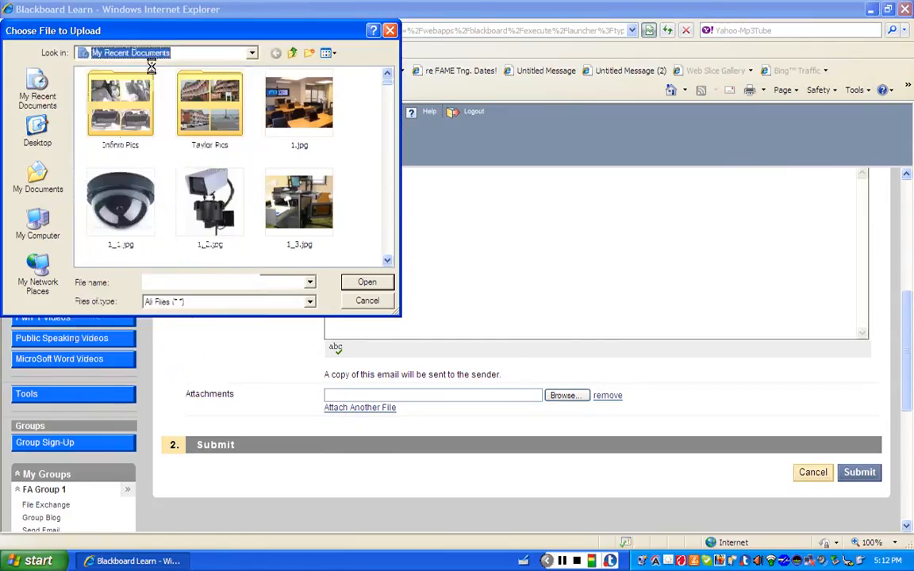
pyautogui.click(135, 89)
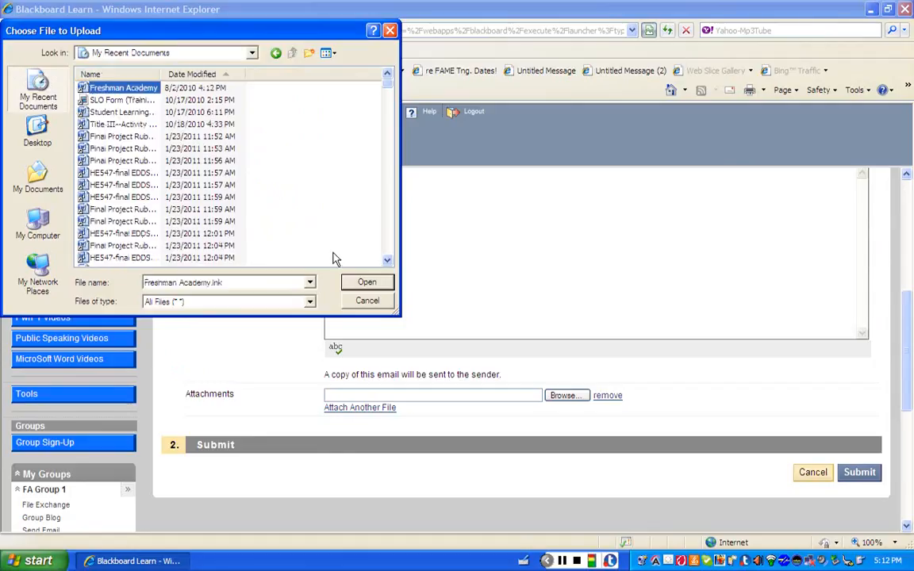
pyautogui.click(361, 282)
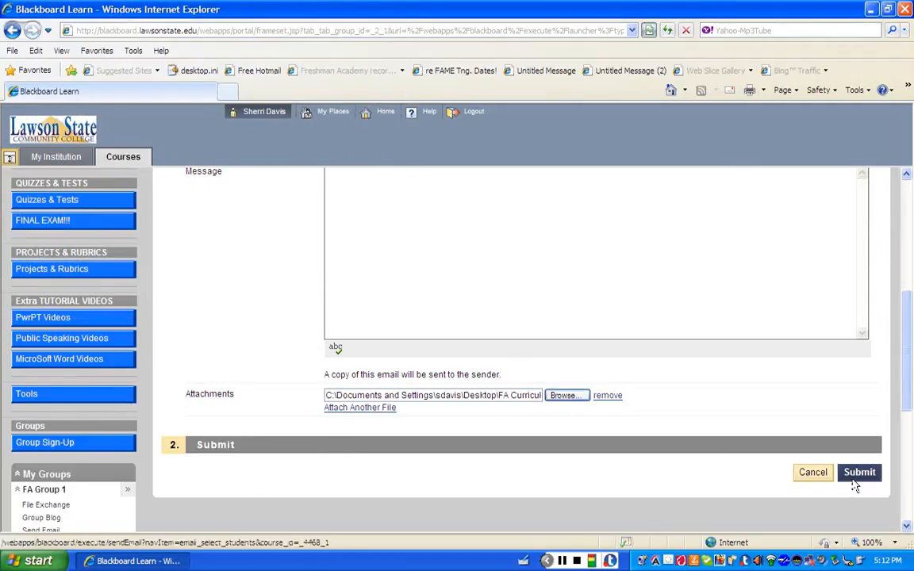
pyautogui.click(816, 474)
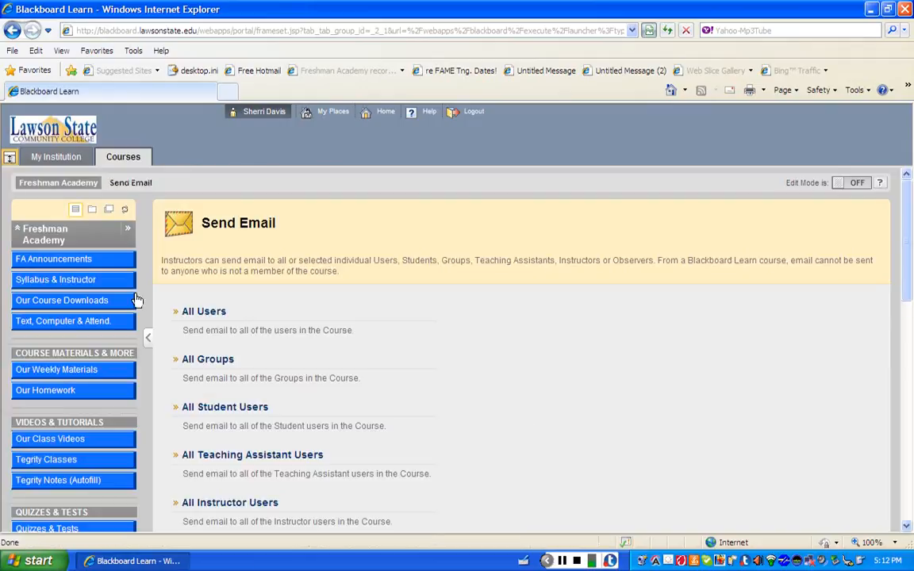
# Open the FA Announcements page and look over its welcome text
pyautogui.click(92, 260)
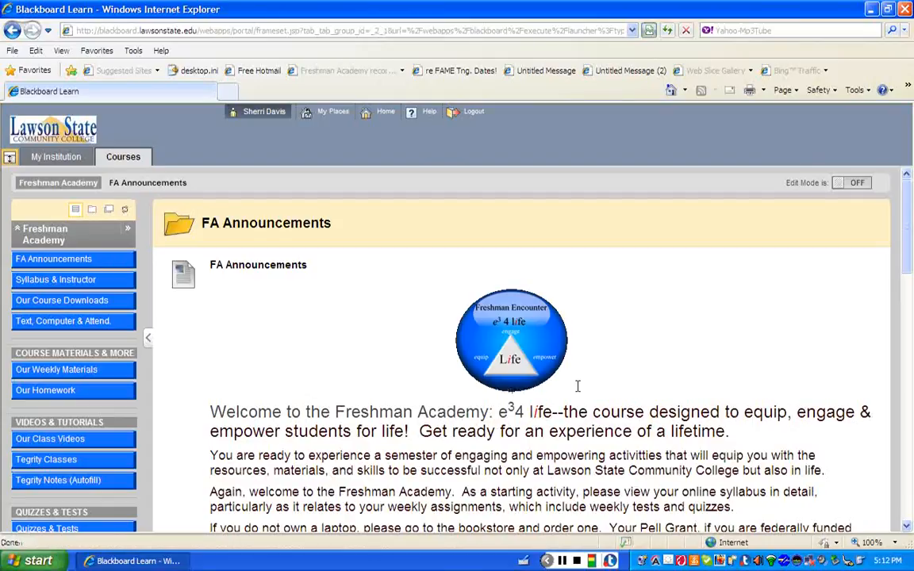
pyautogui.scroll(-2, 911, 251)
pyautogui.moveTo(911, 251); pyautogui.dragTo(912, 223)
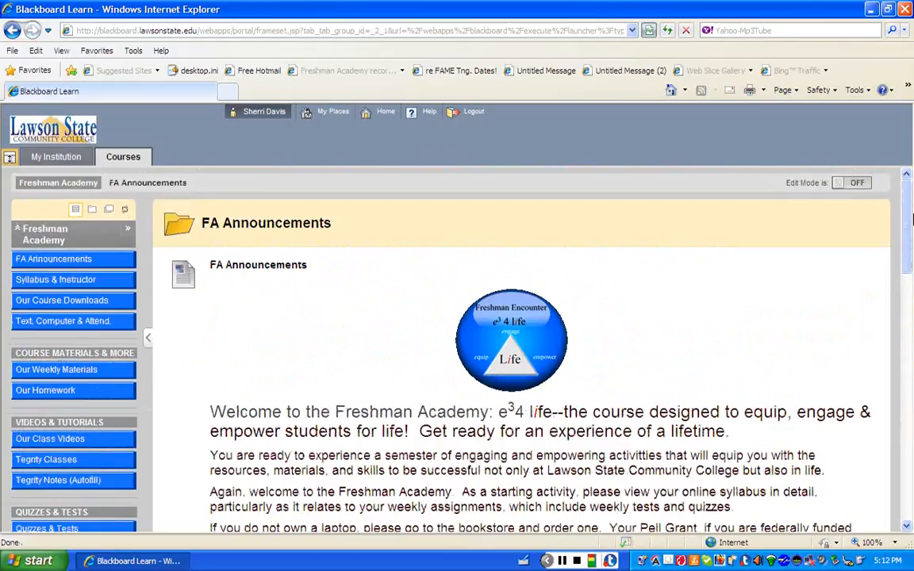